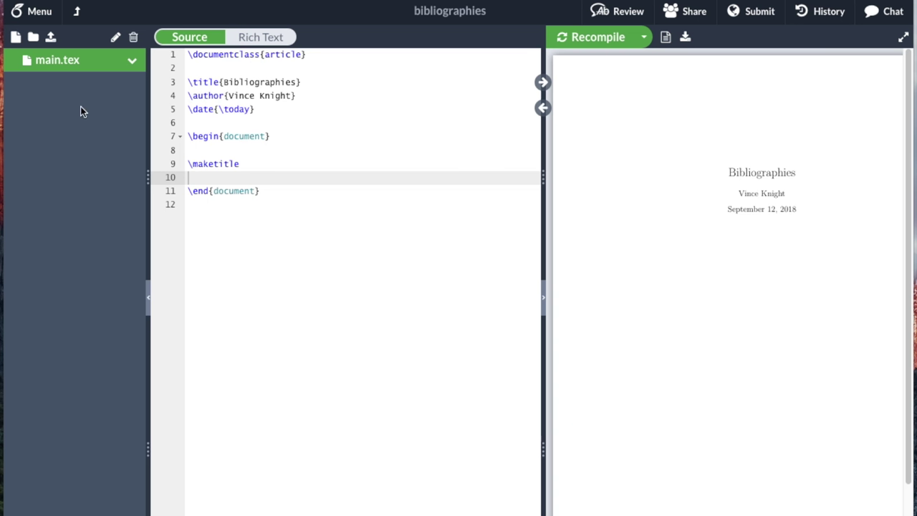
Step: Create a new project file named bibliography.bib and open it
left_click(16, 39)
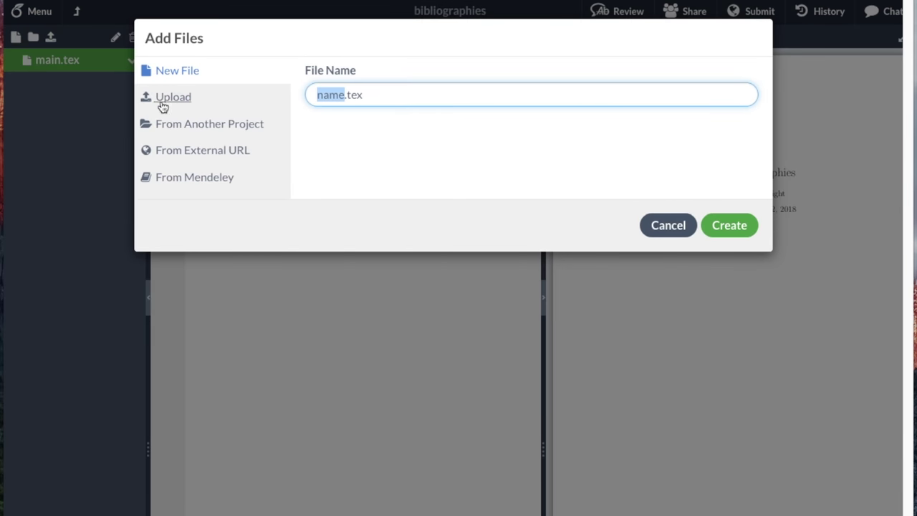
left_click_drag(368, 98, 302, 92)
type("bibliograph")
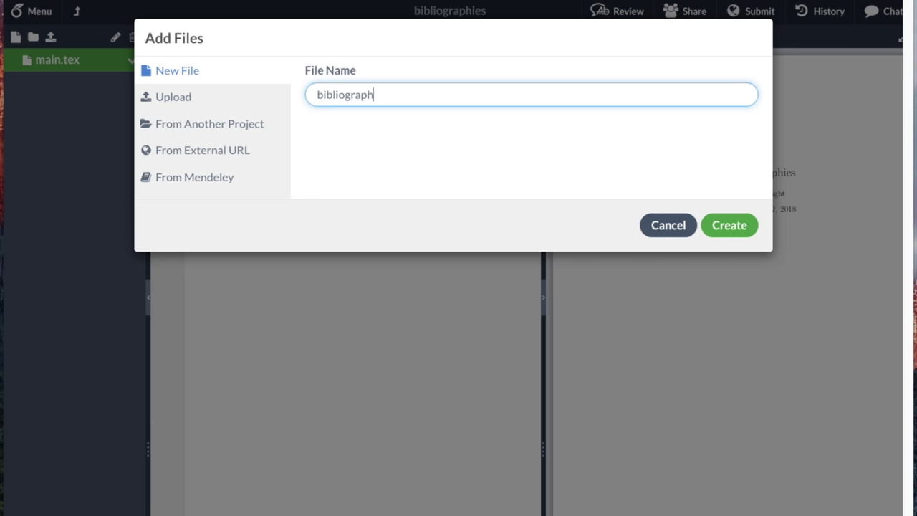
type("y.bib")
left_click(734, 234)
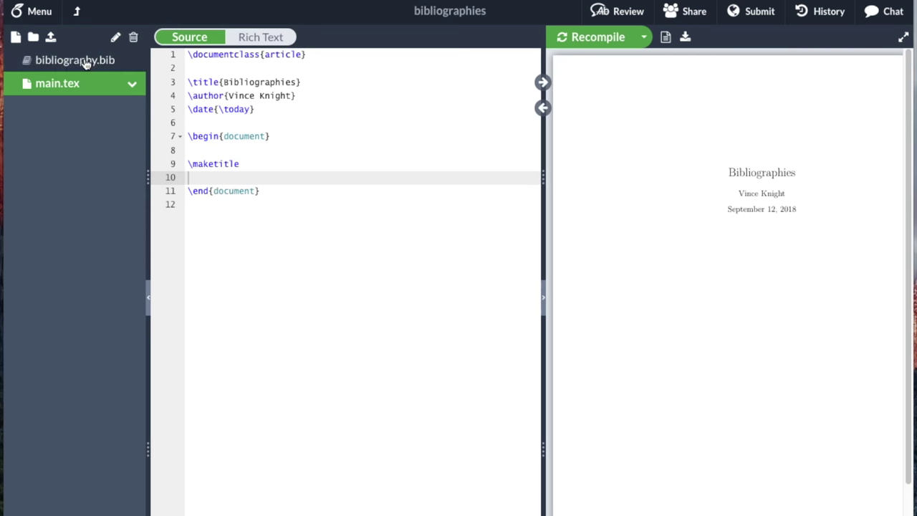
left_click(85, 62)
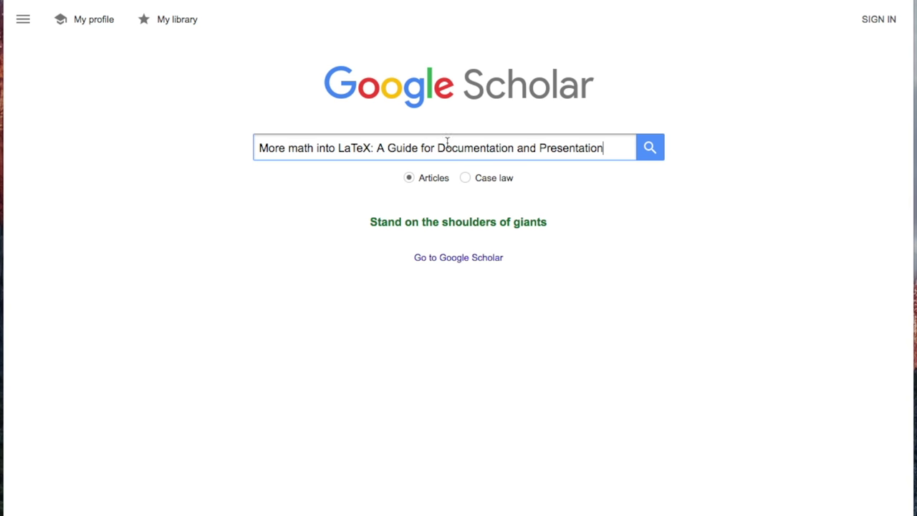
Step: Search Google Scholar for "More math into LaTeX: A Guide for Documentation and Presentation" and paste the 2007 book's BibTeX entry into bibliography.bib
left_click(648, 152)
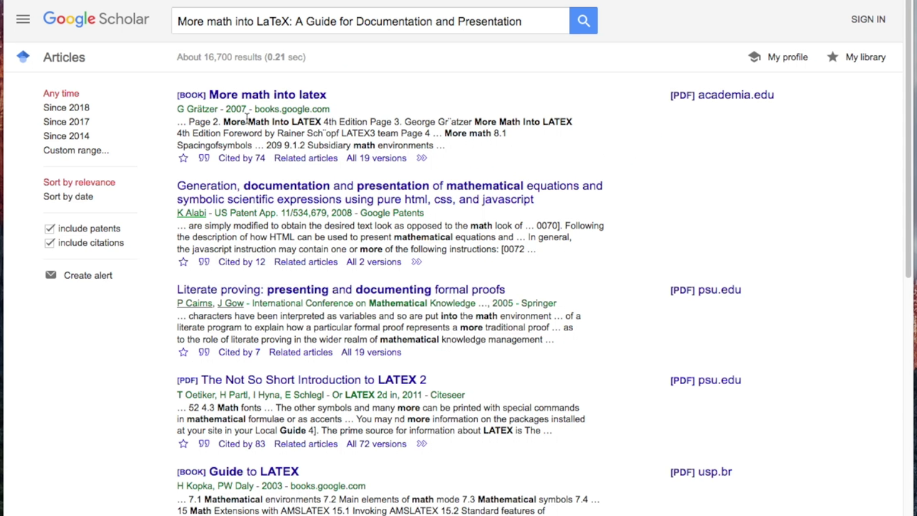
left_click(204, 158)
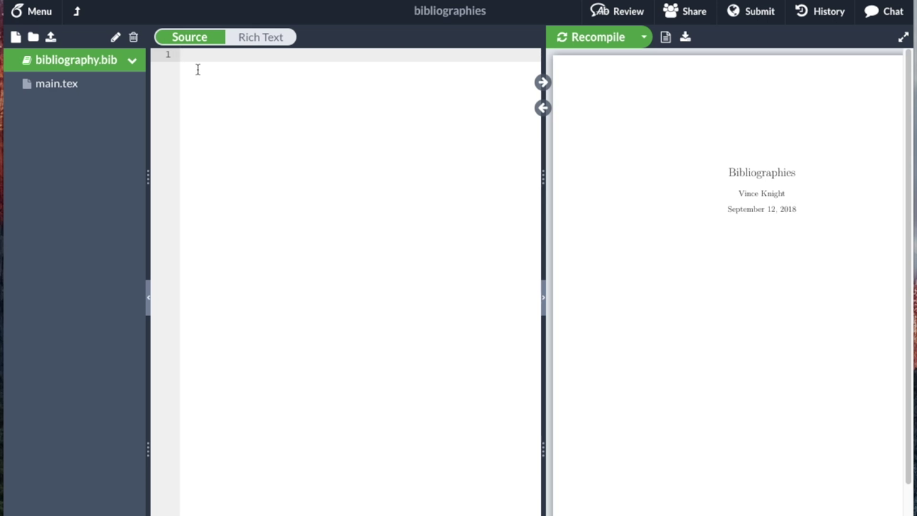
type("@book{gratzer2007more,   title={More math into latex},   author={Gr{\\\"a}tzer, George},   year={2007},   publisher={Springer Science \\& Business Media} }")
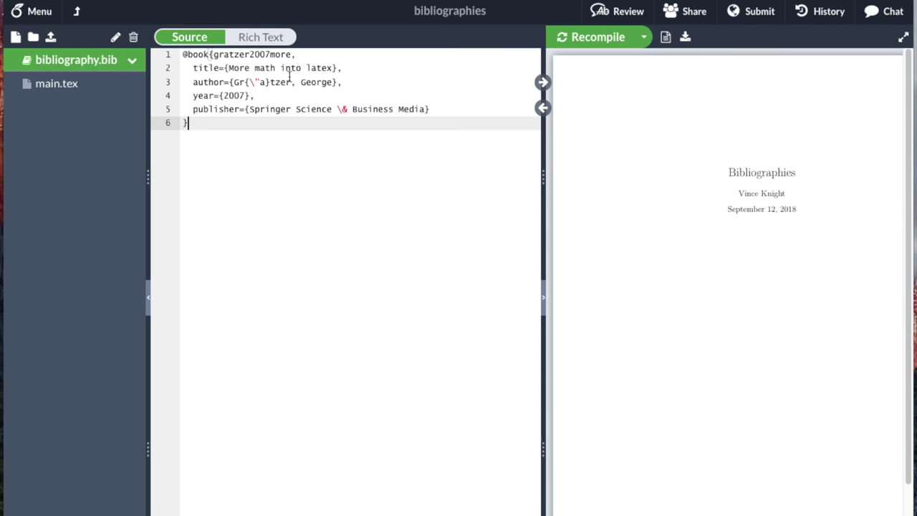
Step: In main.tex, add the line "A very helpful reference for LaTeX is~\cite{}." between \begin{document} and \maketitle, with blank lines around it
left_click(56, 84)
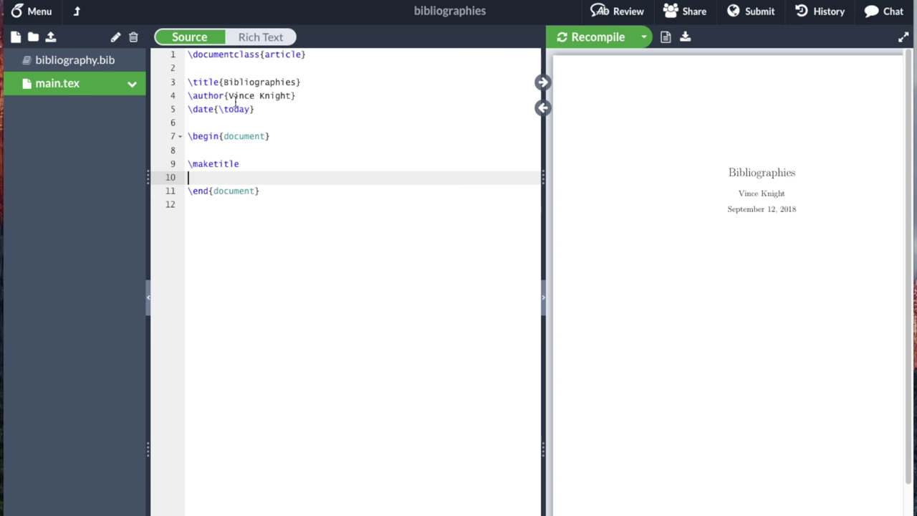
left_click(599, 37)
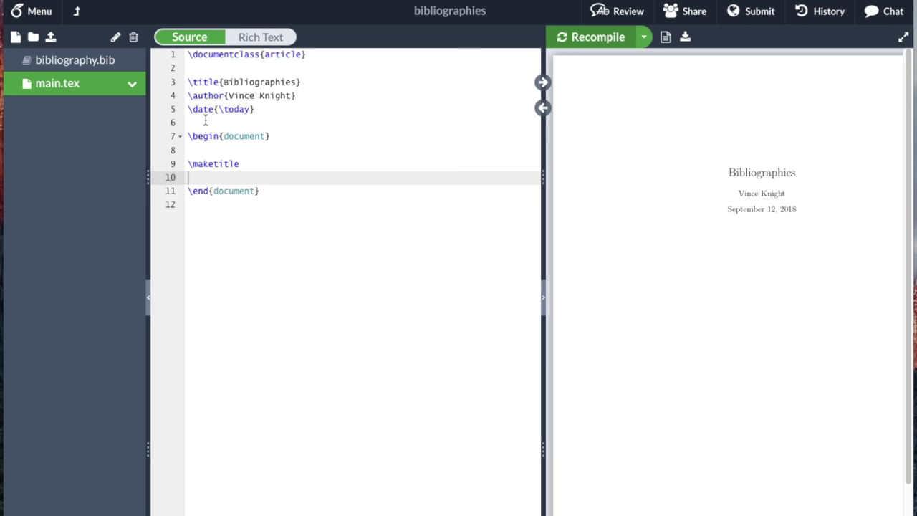
left_click(206, 148)
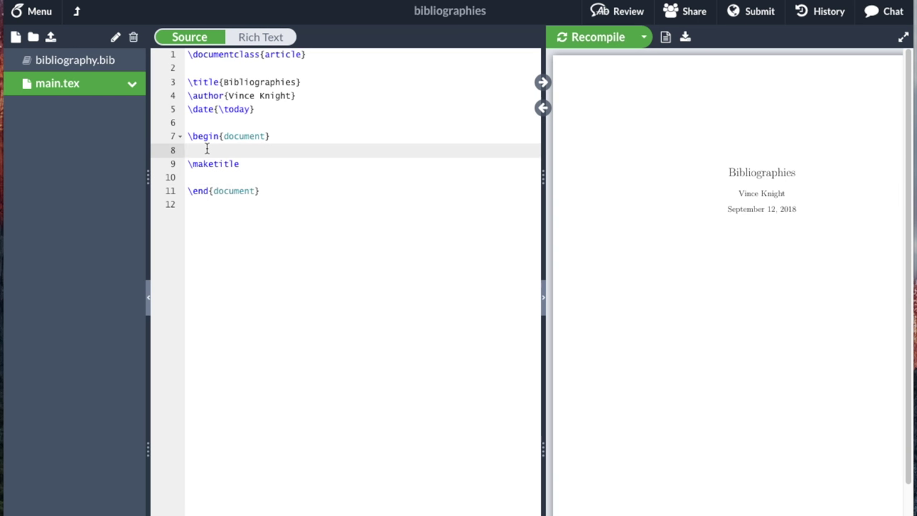
key("Return")
key("Return")
key("Up")
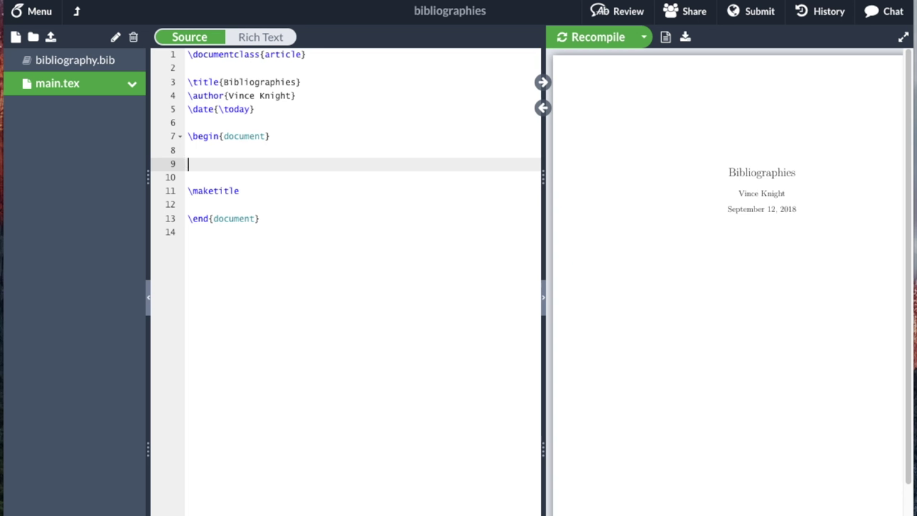
type("A very helpful reference for LA")
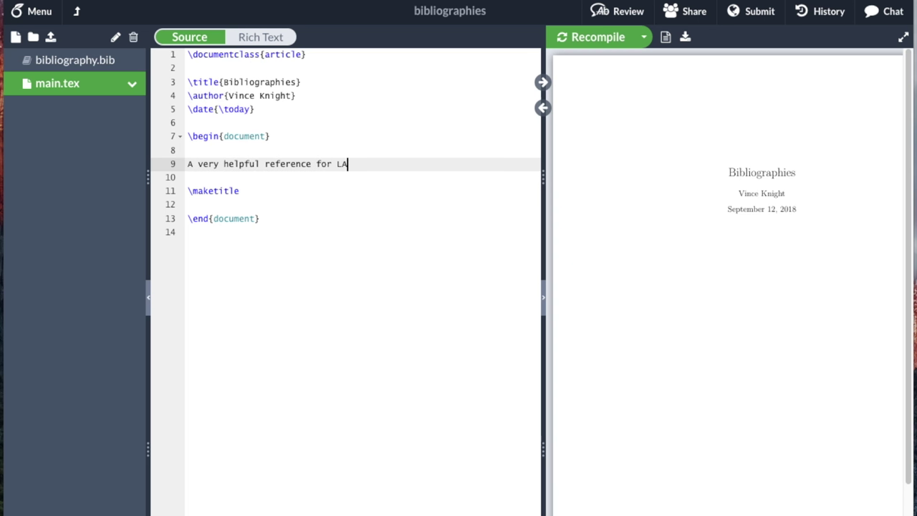
key("BackSpace")
type("aTeX is~\\cite")
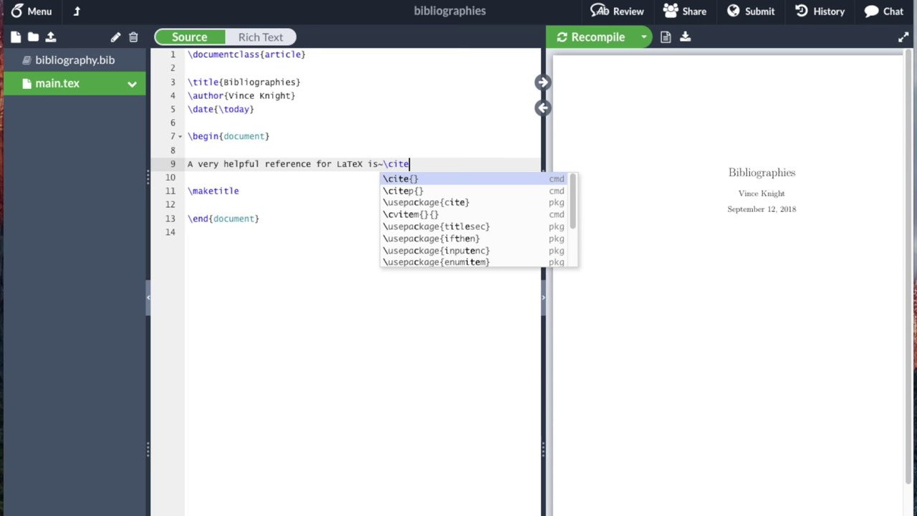
key("Return")
key("Right")
type(".")
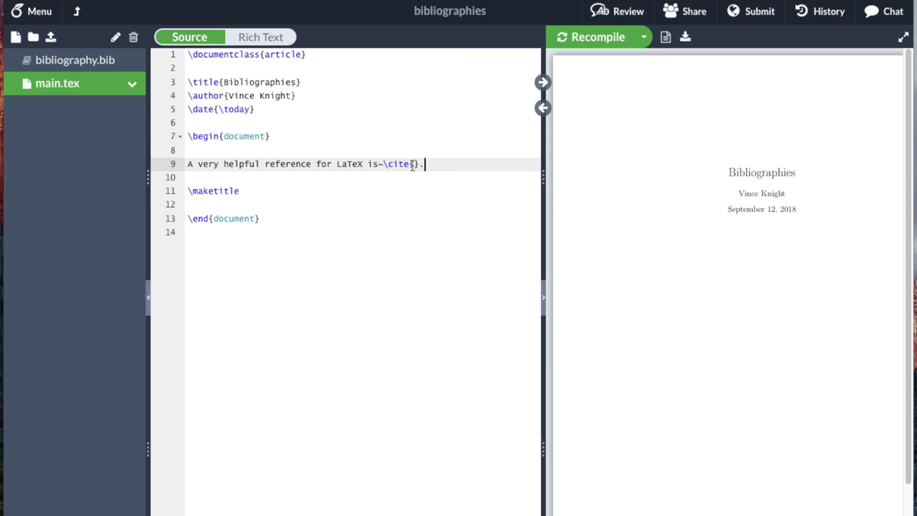
Step: Copy the citation key gratzer2007more from bibliography.bib into the empty \cite{} braces in main.tex
left_click(106, 66)
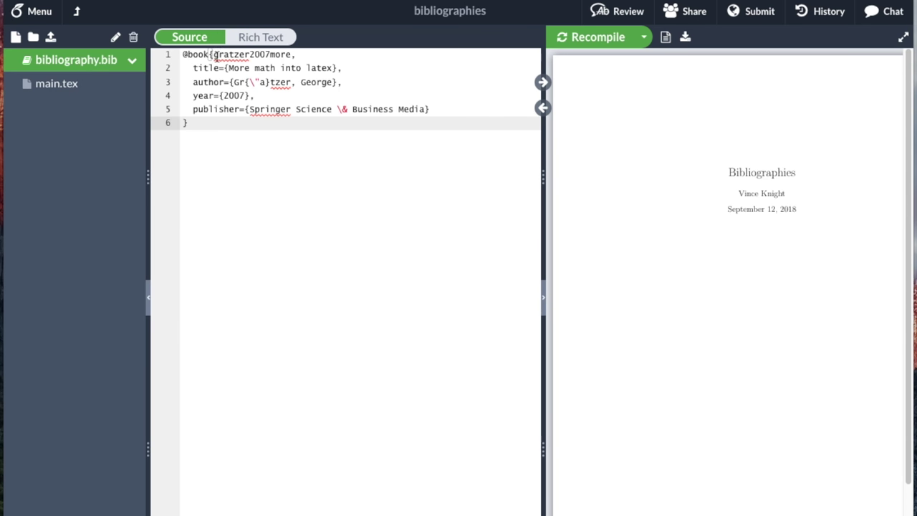
left_click_drag(213, 55, 290, 54)
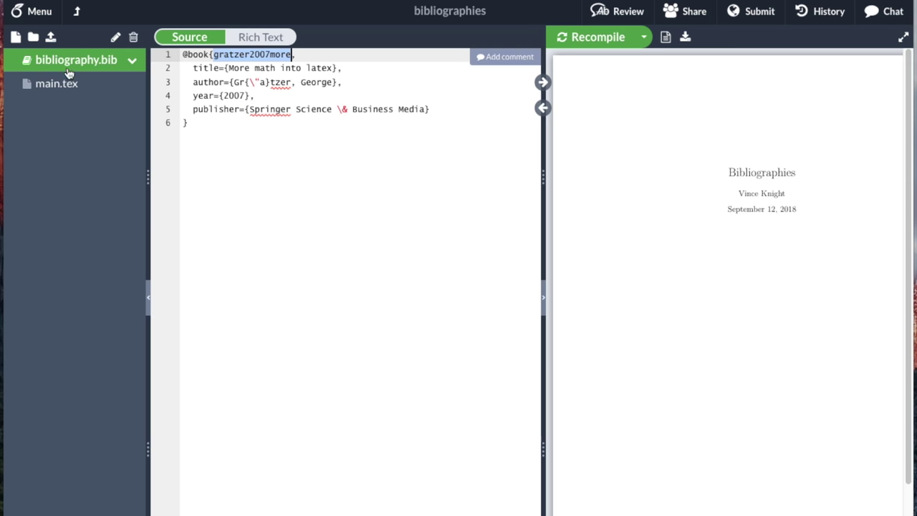
left_click(50, 83)
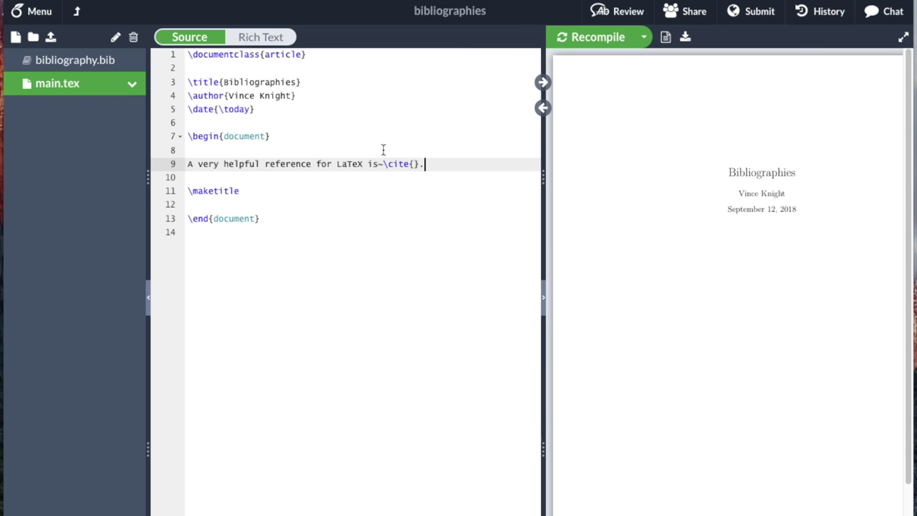
left_click(85, 63)
left_click_drag(213, 55, 292, 55)
key("ctrl+c")
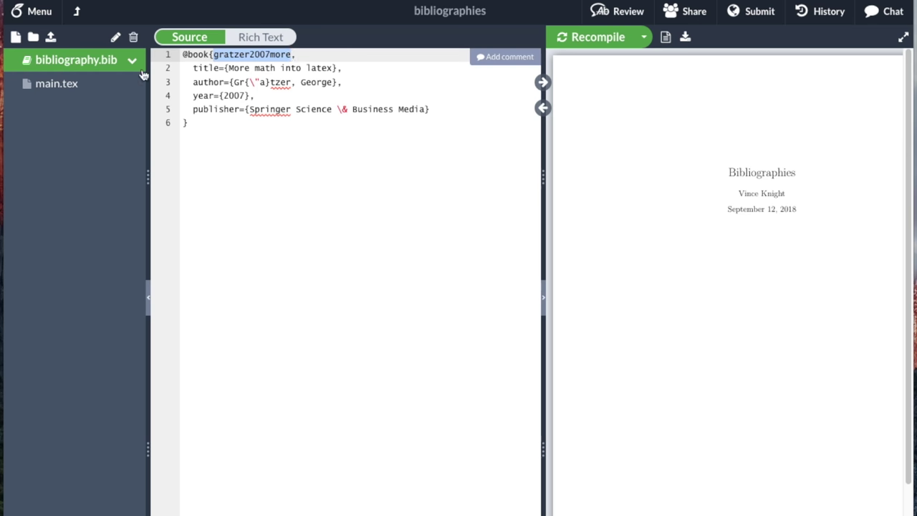
left_click(57, 84)
left_click(414, 164)
key("ctrl+v")
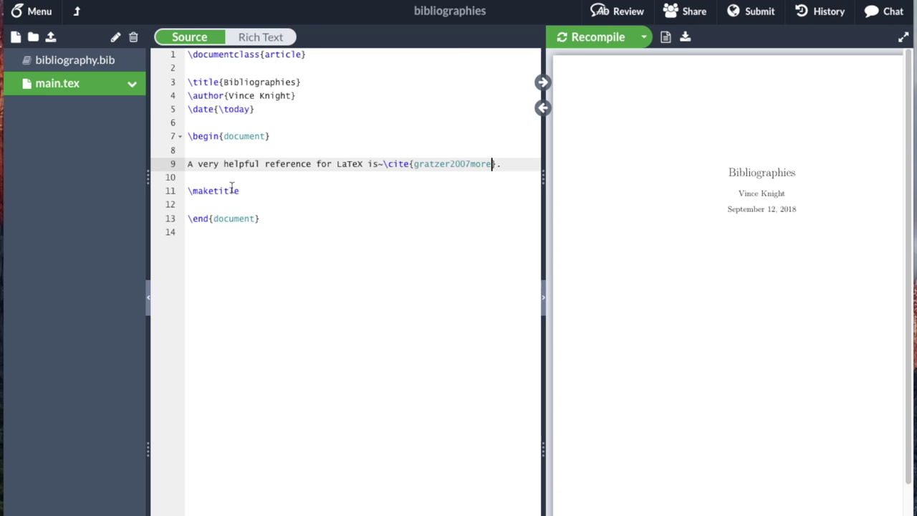
Step: Move \maketitle above the reference sentence and remove the extra blank line after \begin{document}
left_click_drag(240, 190, 170, 175)
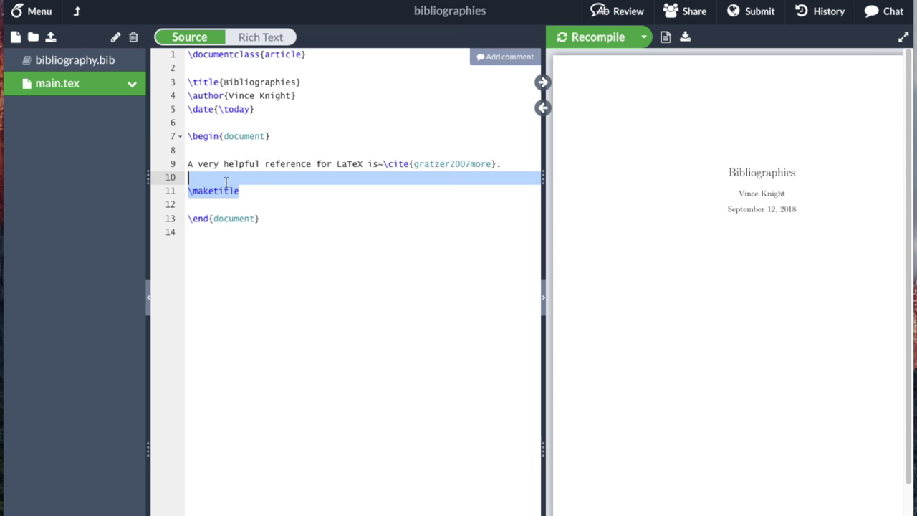
key("ctrl+x")
left_click(213, 150)
key("Return")
key("Return")
key("ctrl+v")
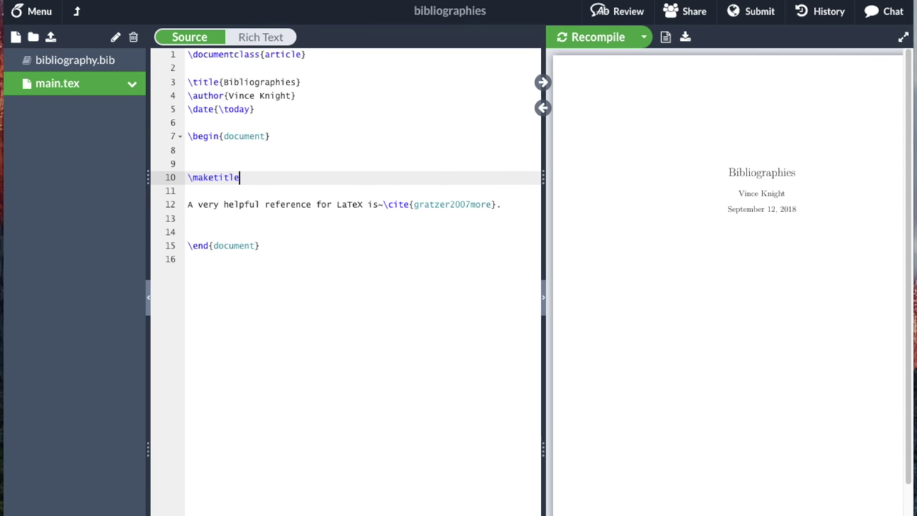
key("Up")
key("Up")
key("BackSpace")
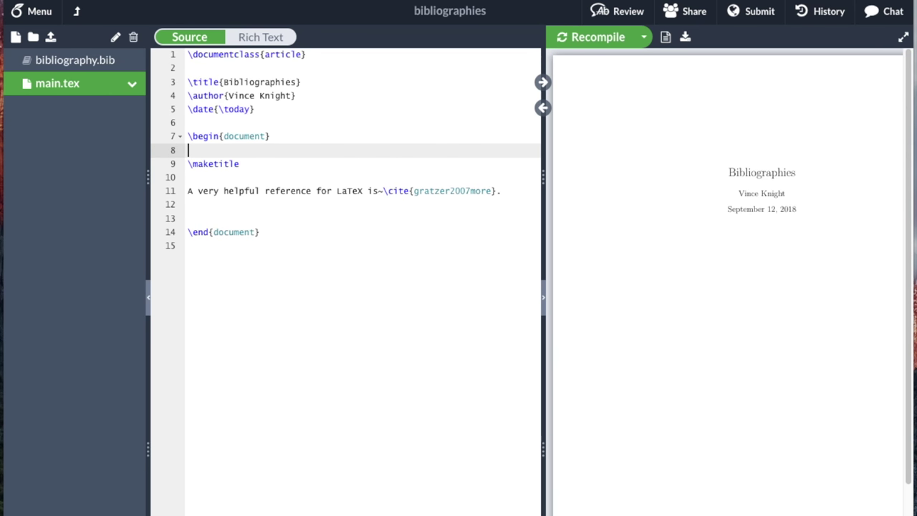
Step: Add \bibliography{bibliography.bib} on the line directly before \end{document}
left_click(212, 217)
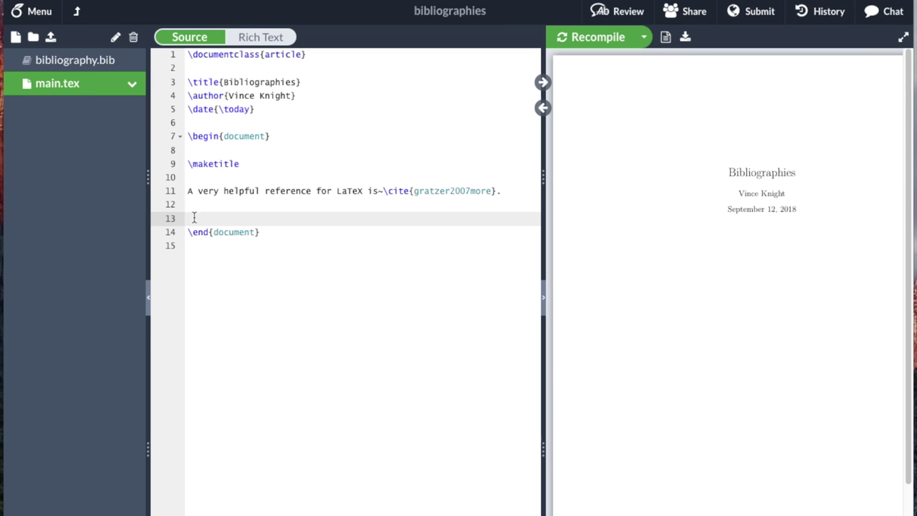
type("\\bib")
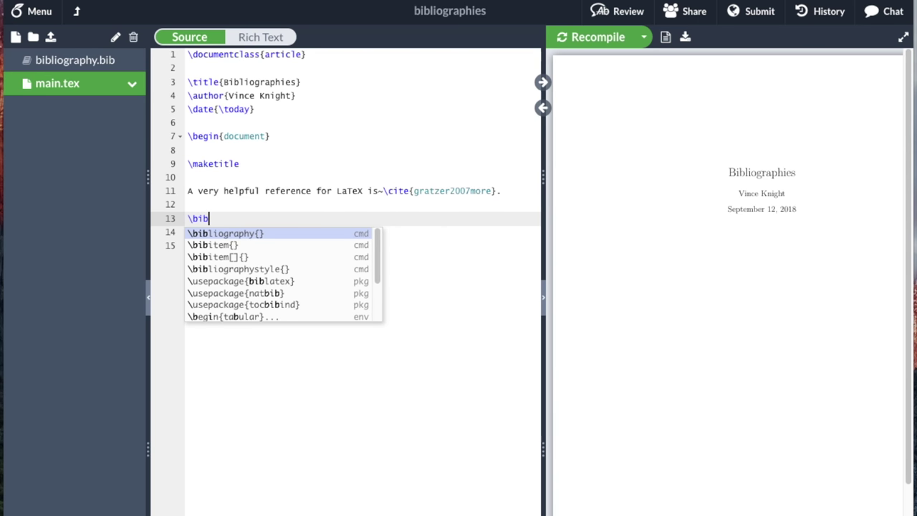
type("liography{")
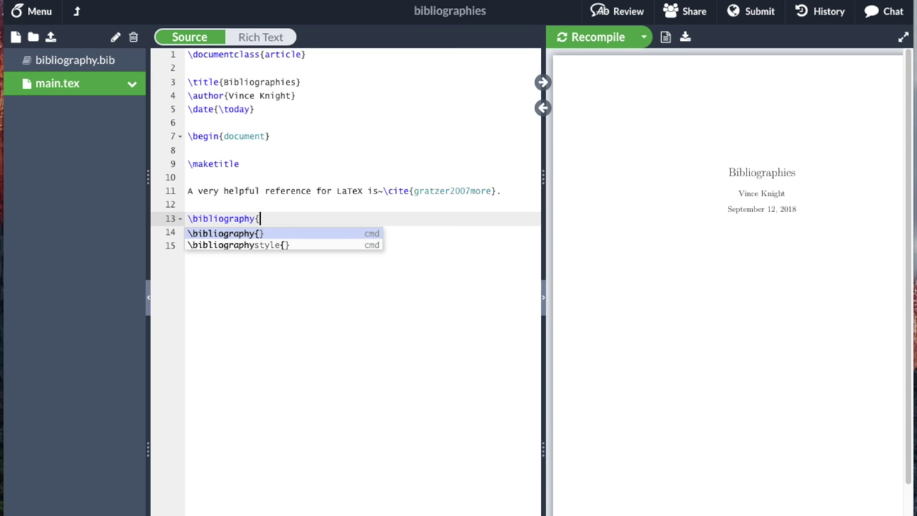
type("bibliograph")
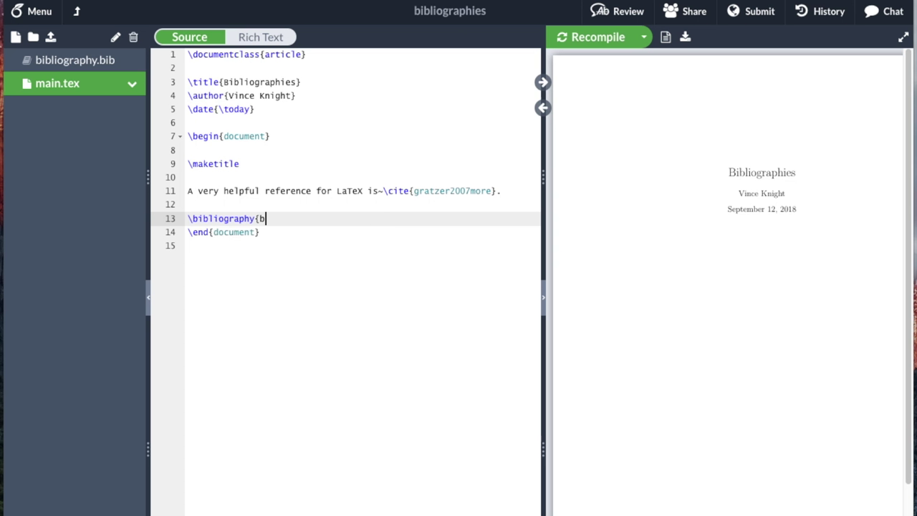
type("y.bib}")
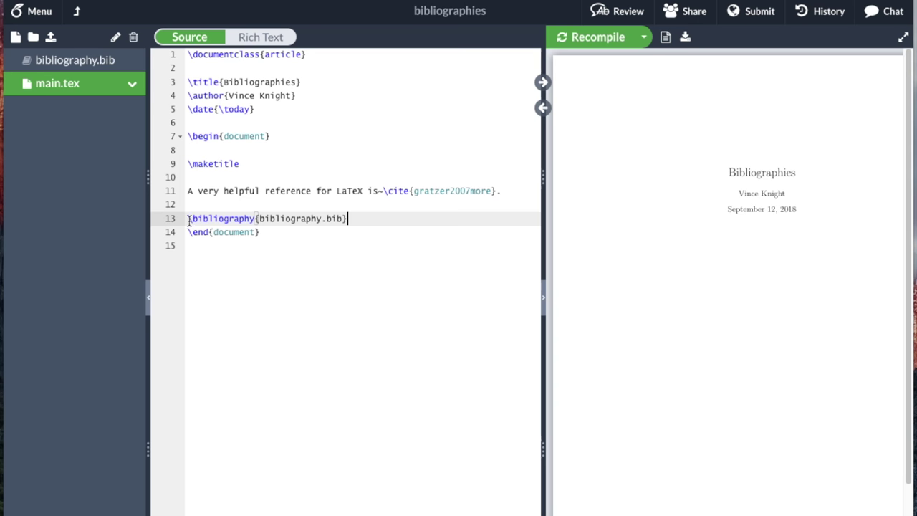
Step: Insert \bibliographystyle{plain} on its own line above the \bibliography command and recompile the document
left_click(259, 206)
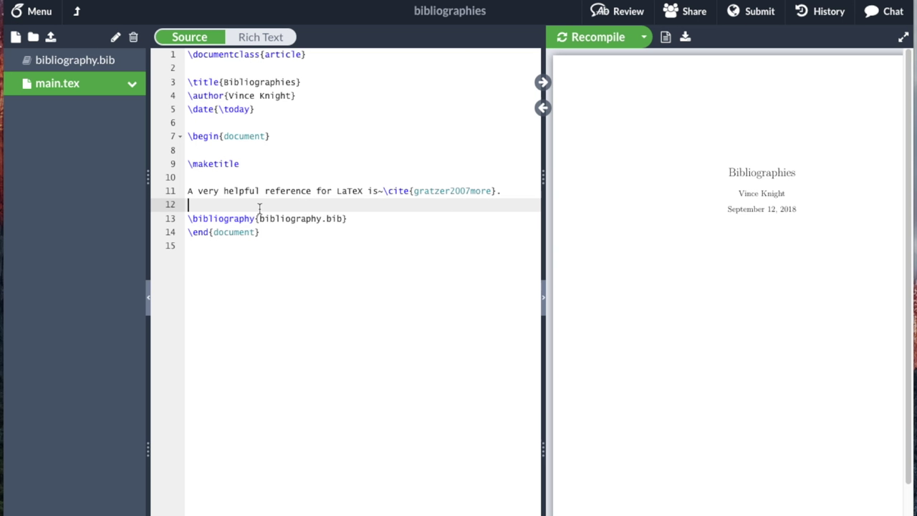
key("Return")
type("\bib")
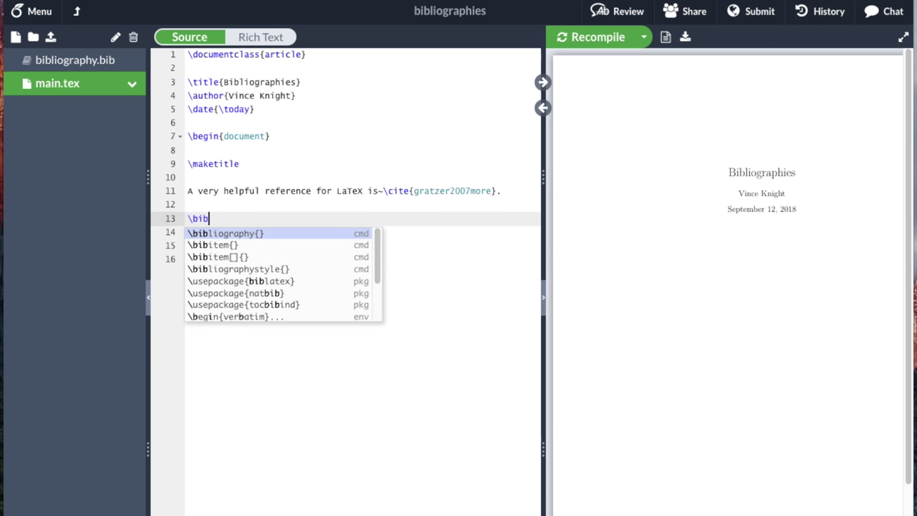
type("l")
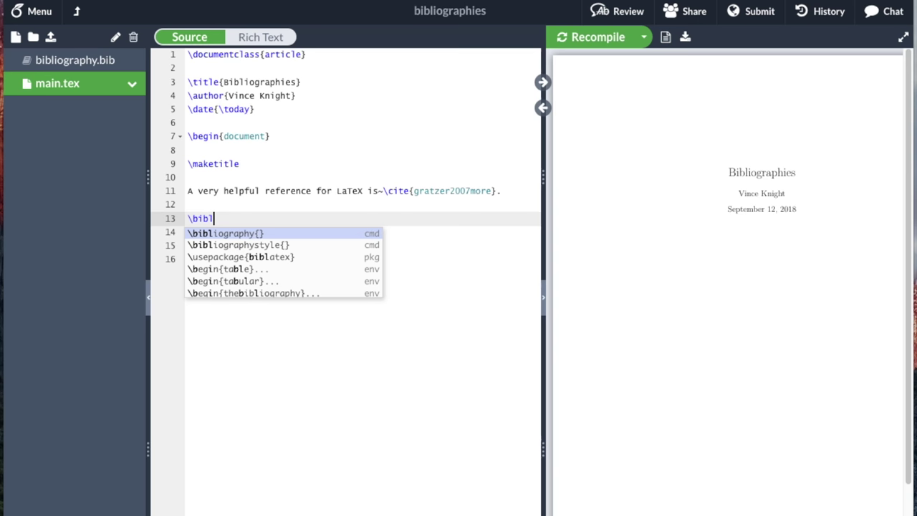
type("iographyst")
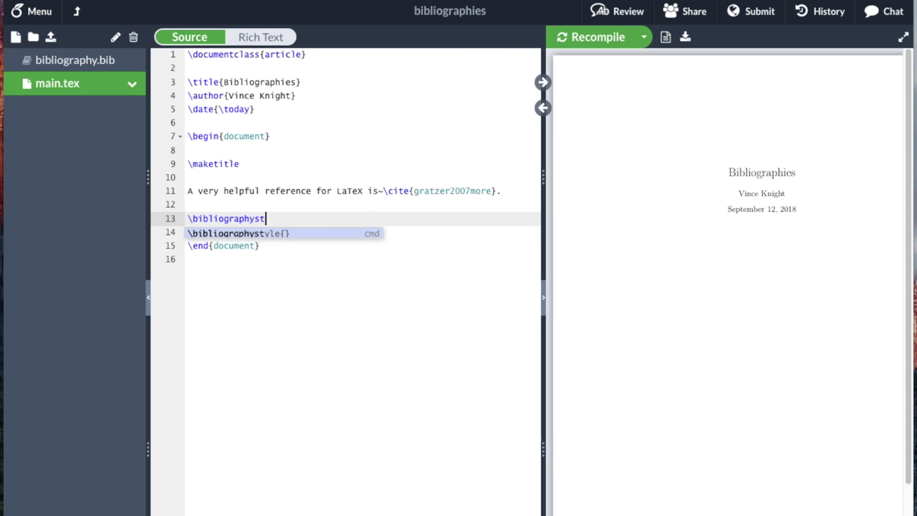
type("yle{plain}")
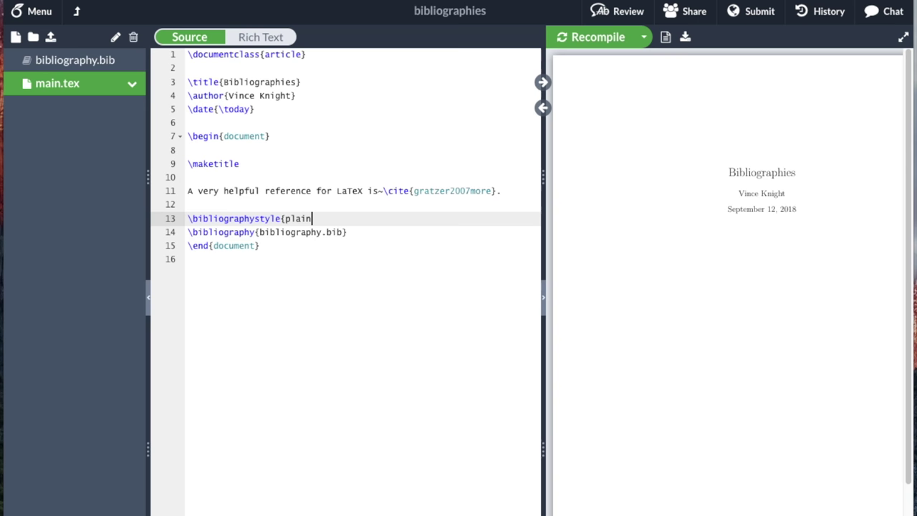
left_click(579, 37)
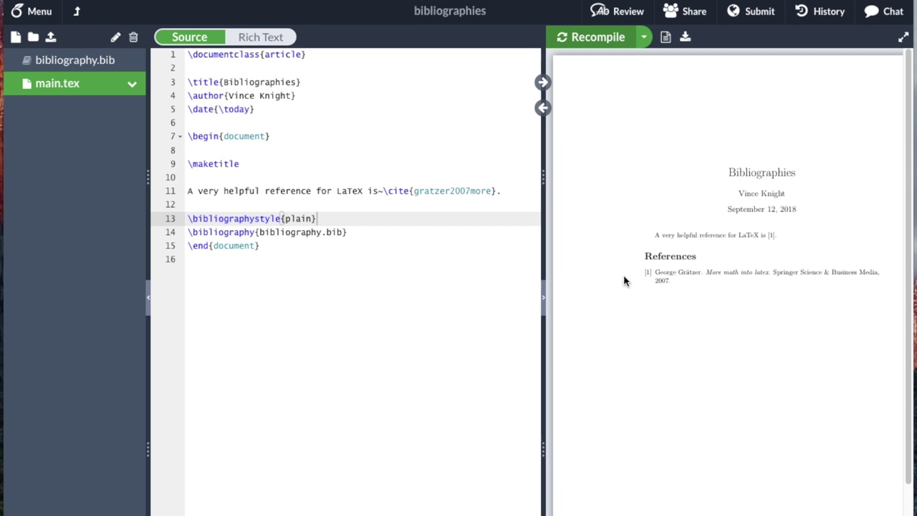
Step: Open bibliography.bib in the editor
left_click(80, 61)
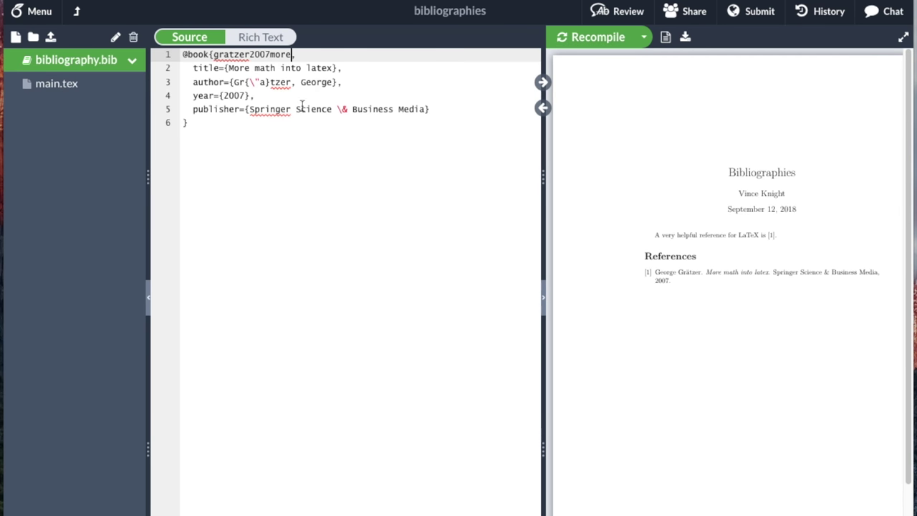